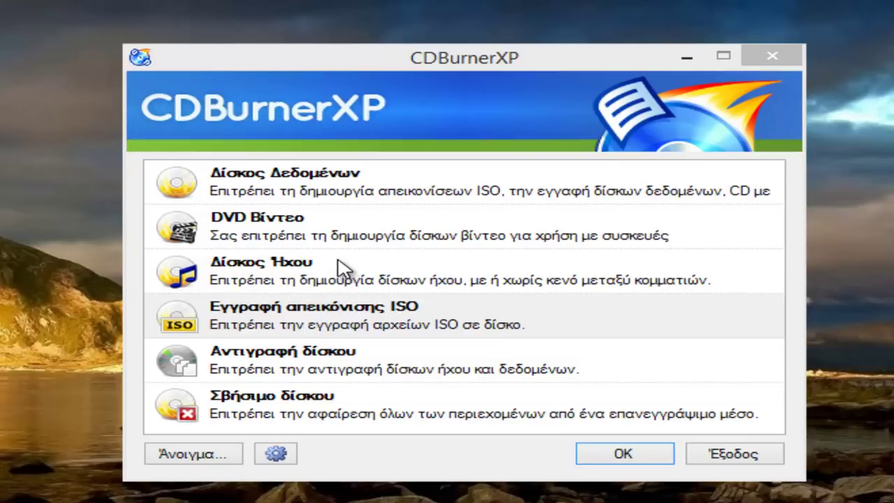
Open the program options, examine the general and data settings, and close them without changes.
{"action": "left_click", "coordinate": [287, 454]}
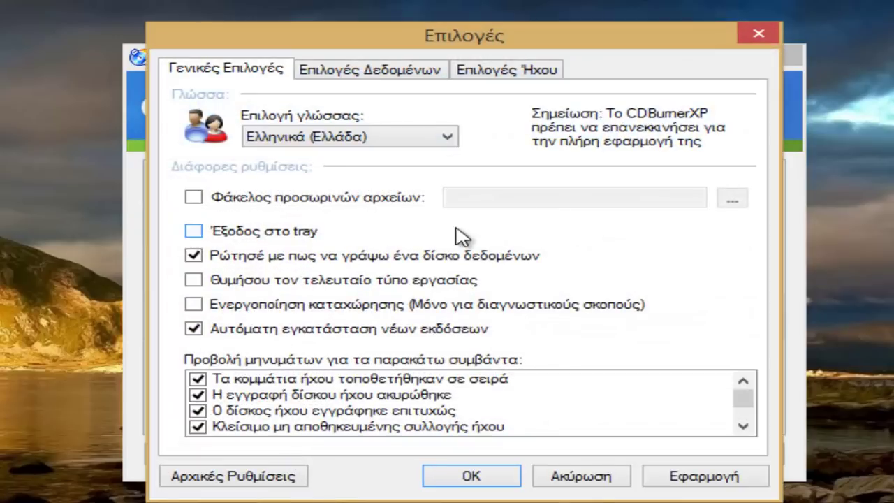
{"action": "left_click", "coordinate": [419, 70]}
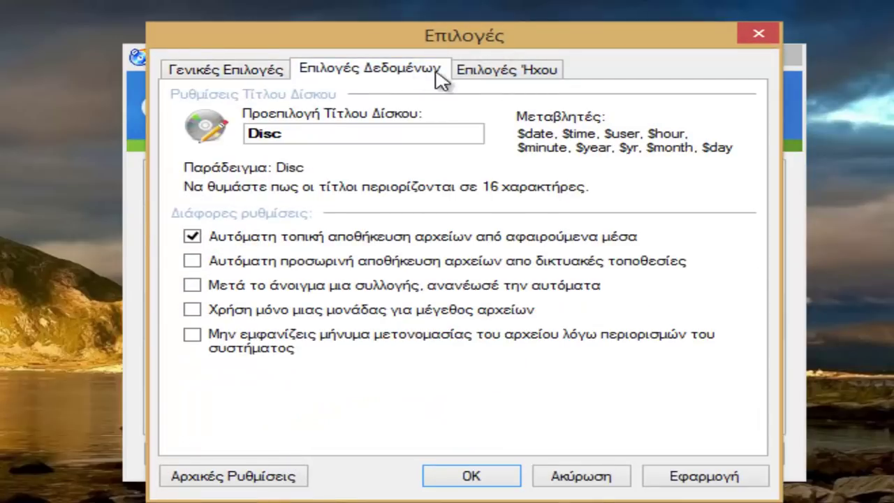
{"action": "left_click", "coordinate": [249, 75]}
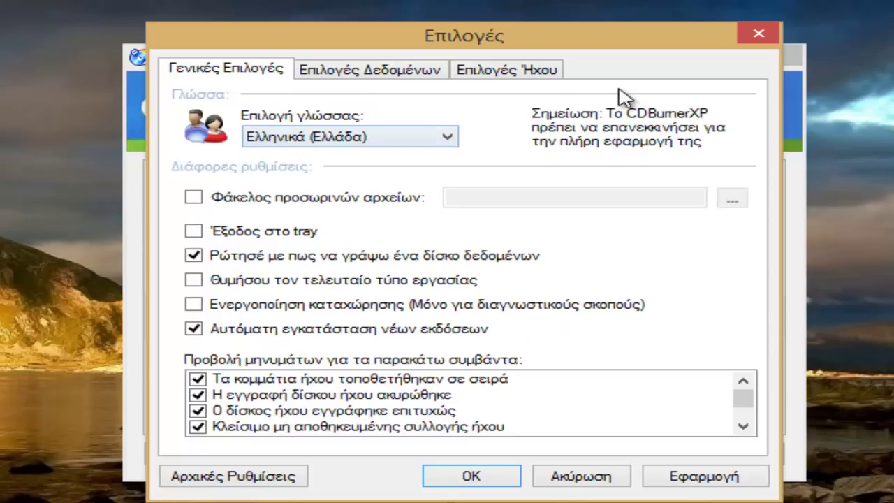
{"action": "left_click", "coordinate": [758, 35]}
Start a data disc compilation and add the Adobe CS5 folder to it.
{"action": "left_click", "coordinate": [359, 197]}
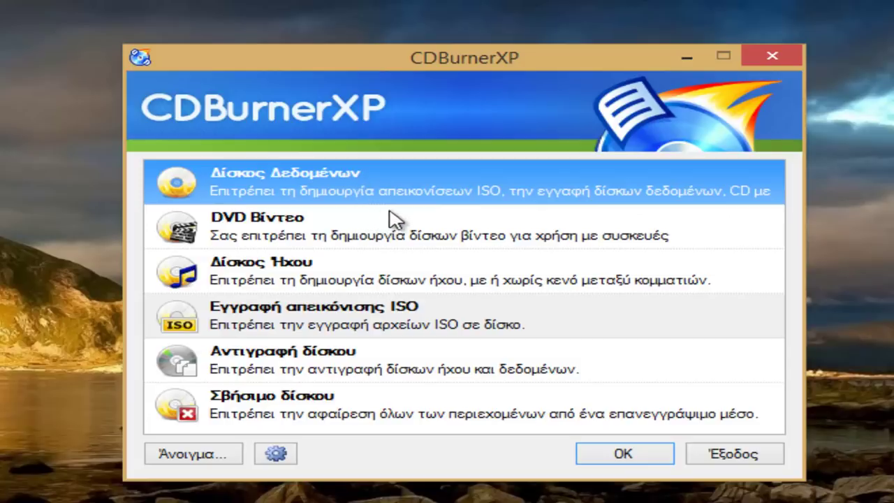
{"action": "left_click", "coordinate": [657, 455]}
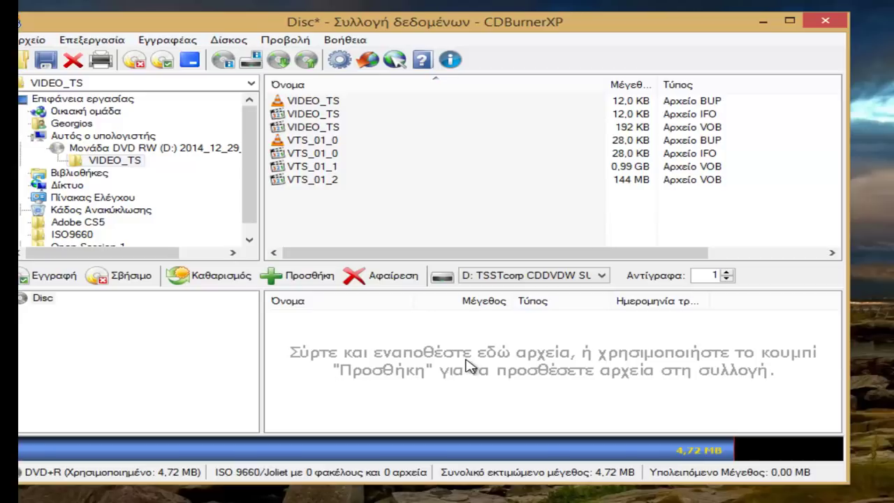
{"action": "left_click_drag", "start_coordinate": [469, 366], "coordinate": [469, 367]}
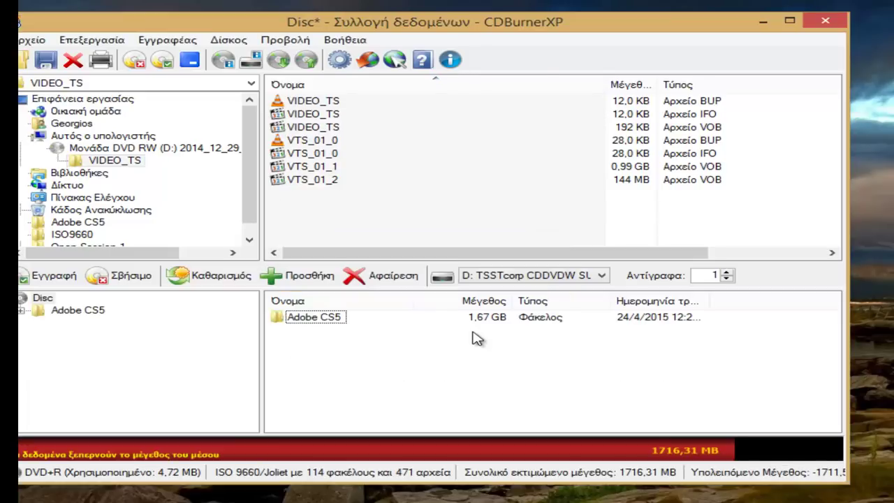
Browse the Adobe CS5 folder within the compilation and examine the disc spanning choices offered for burning it.
{"action": "left_click", "coordinate": [302, 321]}
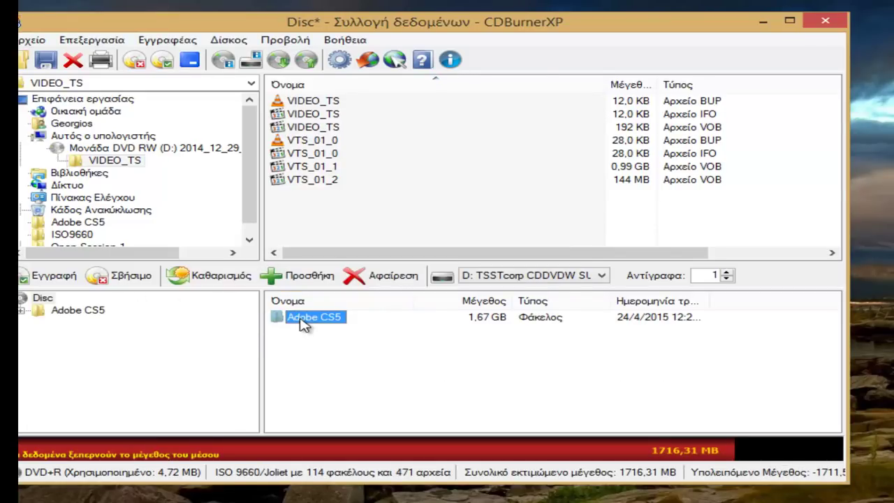
{"action": "left_click", "coordinate": [56, 311]}
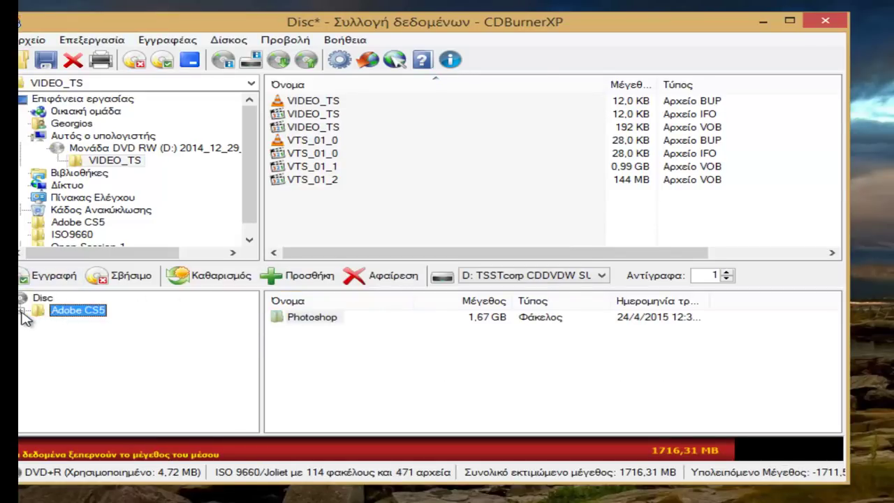
{"action": "left_click", "coordinate": [21, 311]}
{"action": "left_click", "coordinate": [39, 322]}
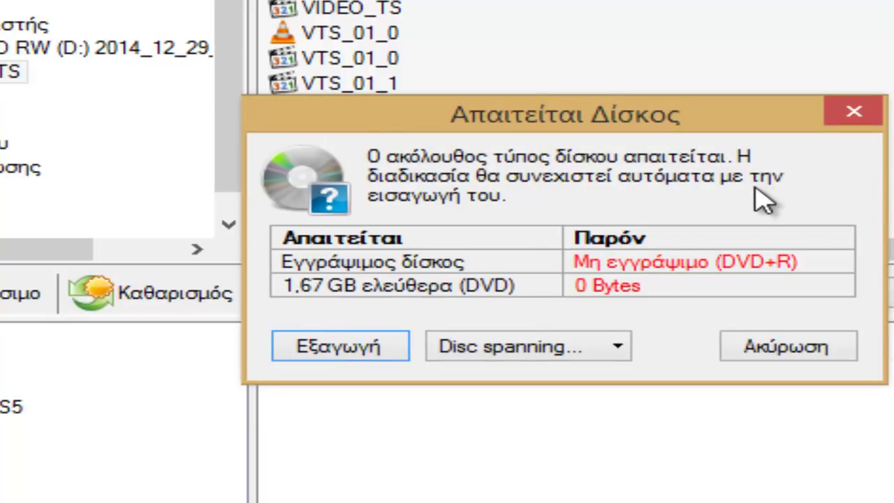
{"action": "left_click", "coordinate": [618, 350]}
{"action": "left_click", "coordinate": [619, 348]}
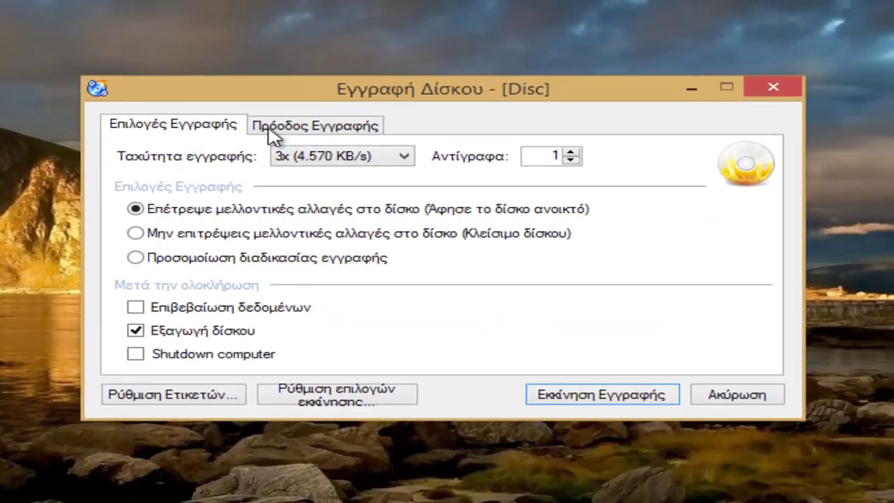
Choose the 3x (4.570 KB/s) burn speed, try the burn simulation option, return to leaving the disc open, and check the burn progress page.
{"action": "left_click", "coordinate": [318, 157]}
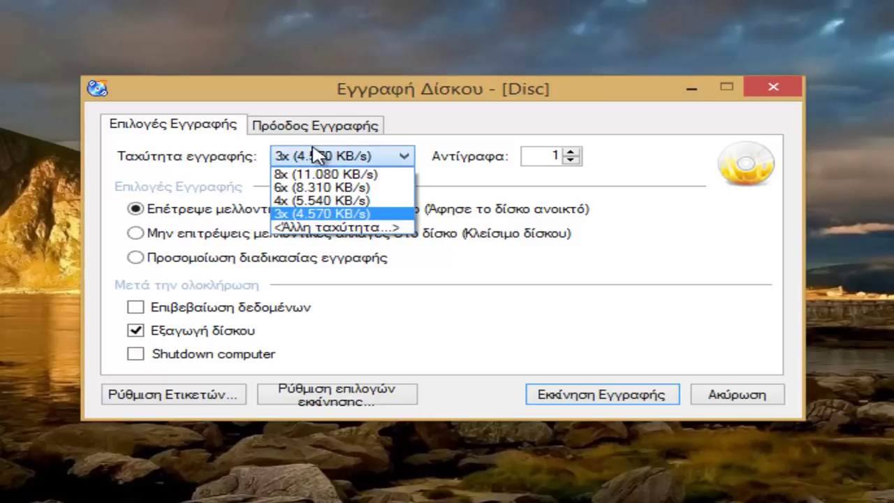
{"action": "left_click", "coordinate": [300, 211]}
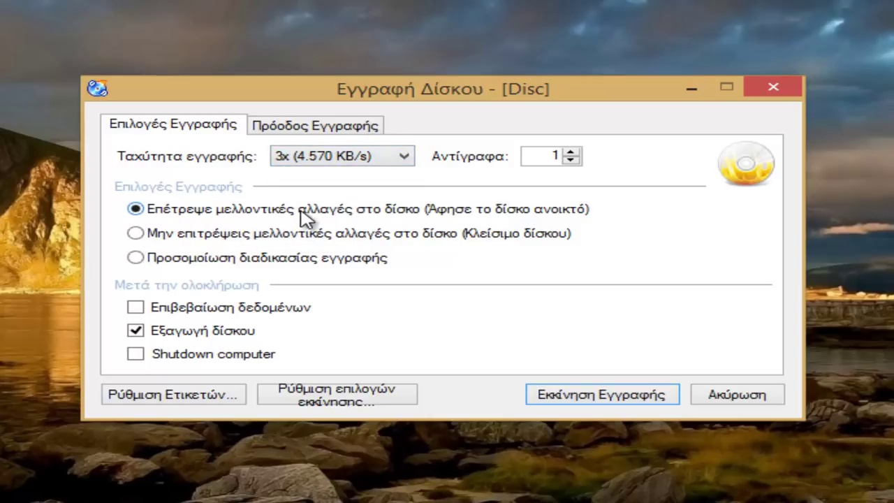
{"action": "left_click", "coordinate": [201, 310]}
{"action": "left_click", "coordinate": [134, 257]}
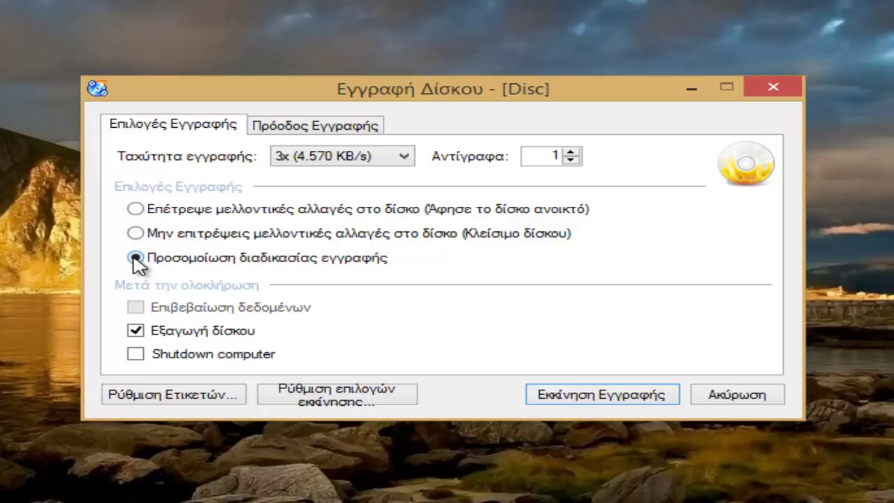
{"action": "left_click", "coordinate": [135, 208]}
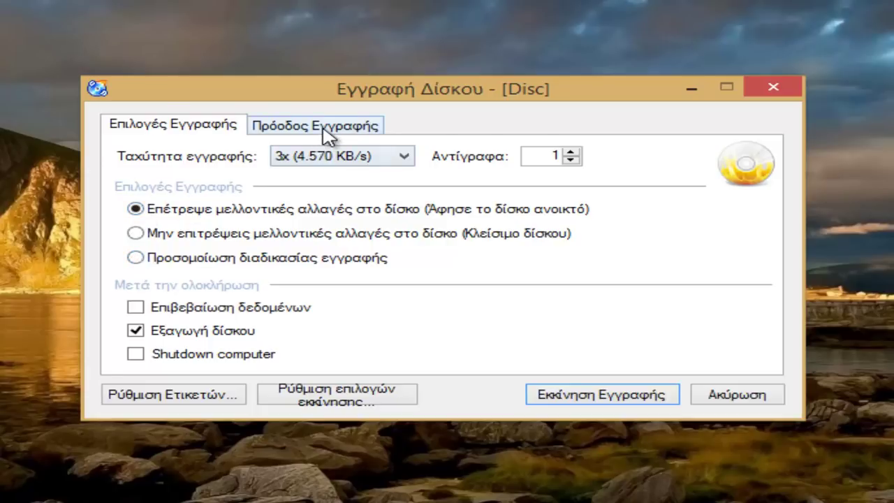
{"action": "left_click", "coordinate": [325, 132]}
{"action": "left_click", "coordinate": [210, 133]}
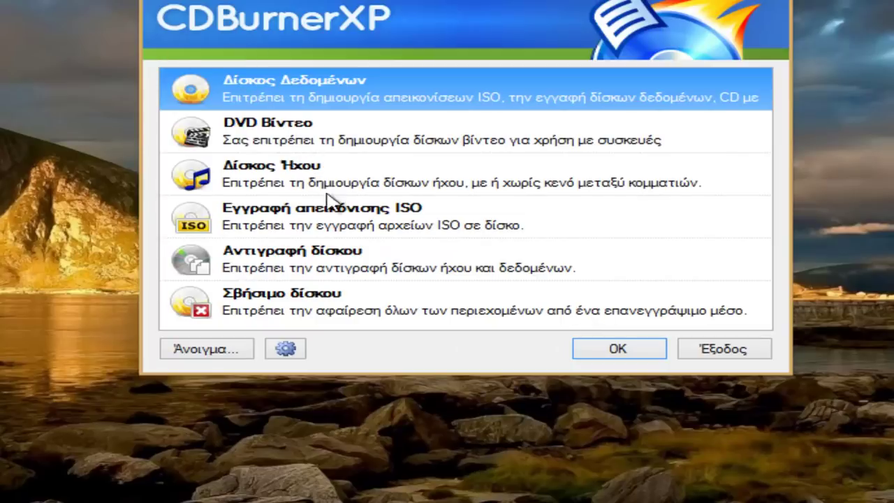
Start the ISO image burning task and load rld-nba2k15 from the NBA.2K15-RELOADED folder.
{"action": "left_click", "coordinate": [338, 222]}
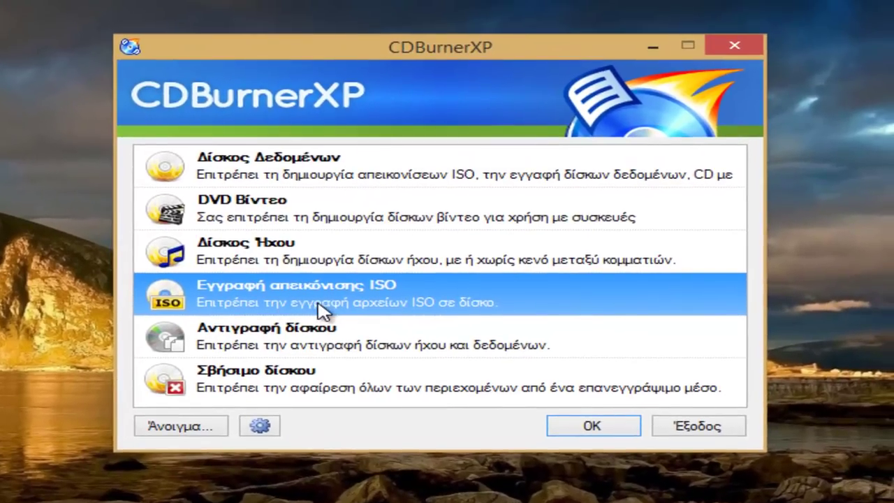
{"action": "left_click", "coordinate": [576, 424]}
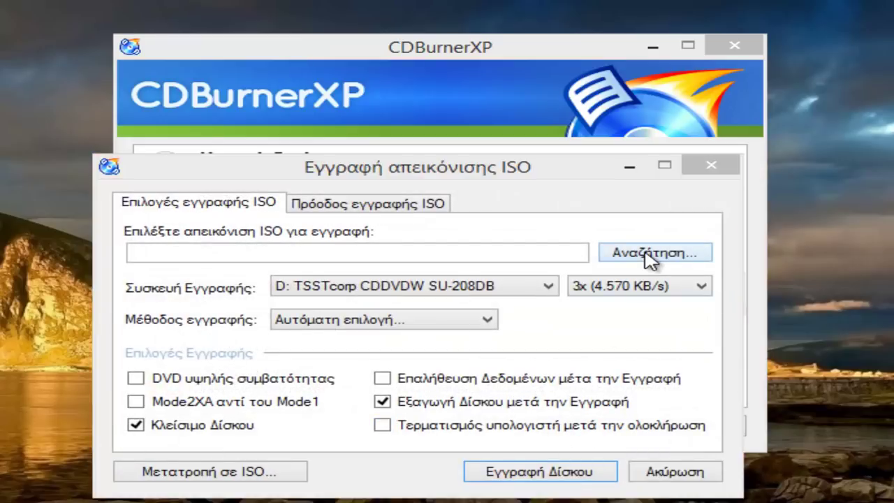
{"action": "left_click", "coordinate": [651, 254]}
{"action": "left_click", "coordinate": [443, 321]}
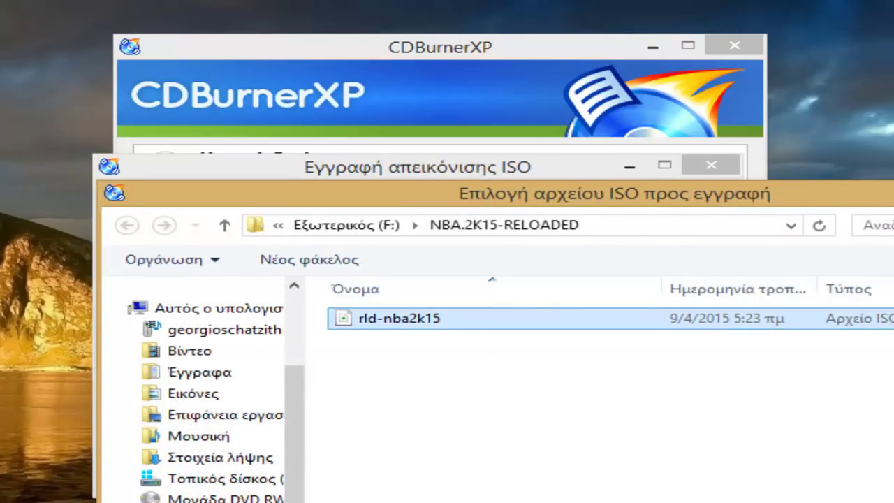
{"action": "key", "text": "Return"}
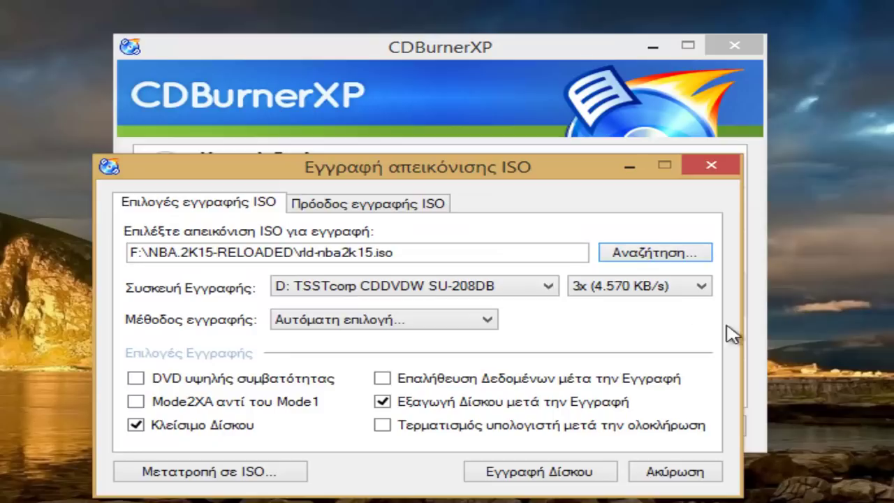
Check the available burn speeds and burning methods for the ISO image, and enable data verification after burning.
{"action": "left_click", "coordinate": [642, 286]}
{"action": "left_click", "coordinate": [599, 347]}
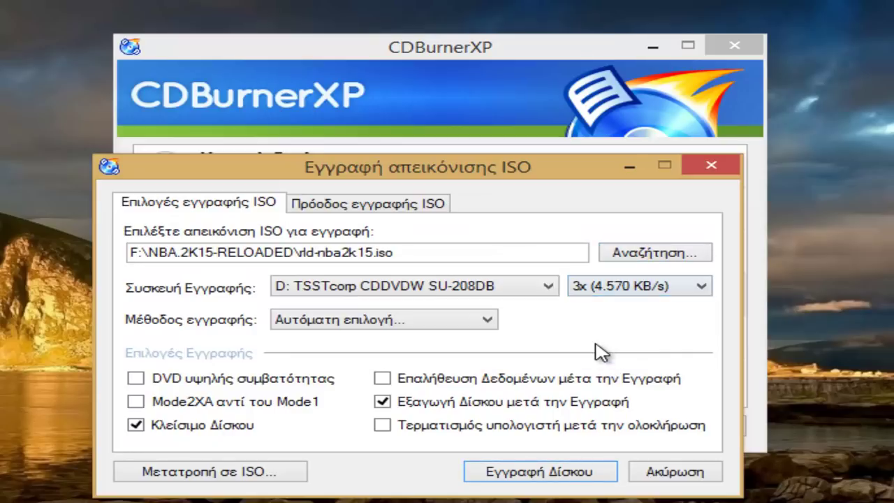
{"action": "left_click", "coordinate": [459, 319]}
{"action": "left_click", "coordinate": [461, 320]}
{"action": "left_click", "coordinate": [171, 383]}
{"action": "left_click", "coordinate": [496, 383]}
Examine the image-to-ISO conversion dialog with its source file selection, cancel it, and view the ISO burning progress log.
{"action": "left_click", "coordinate": [198, 474]}
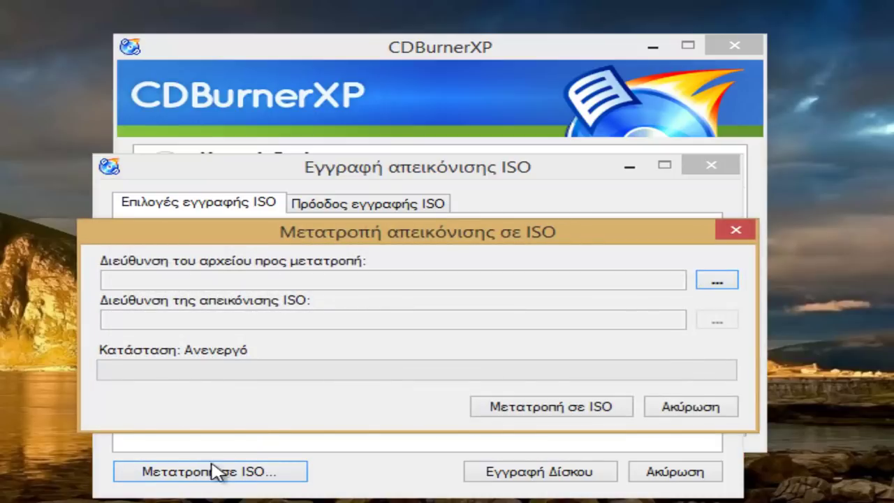
{"action": "left_click", "coordinate": [716, 280]}
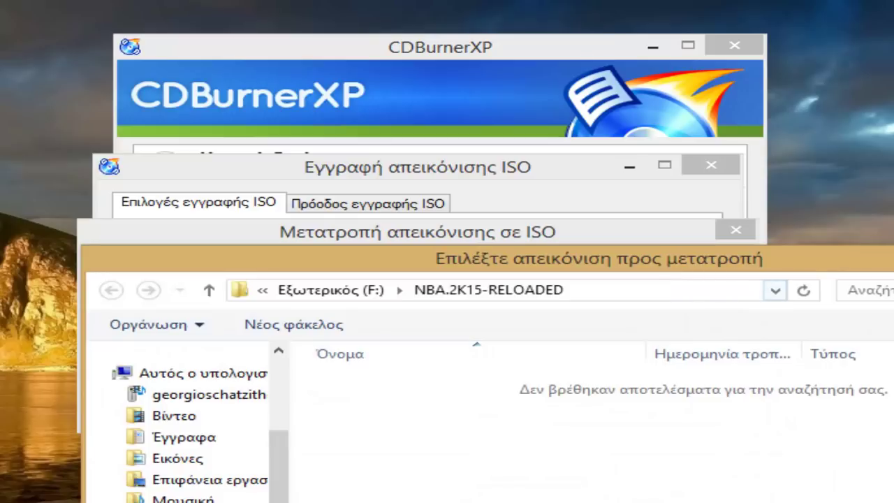
{"action": "key", "text": "Escape"}
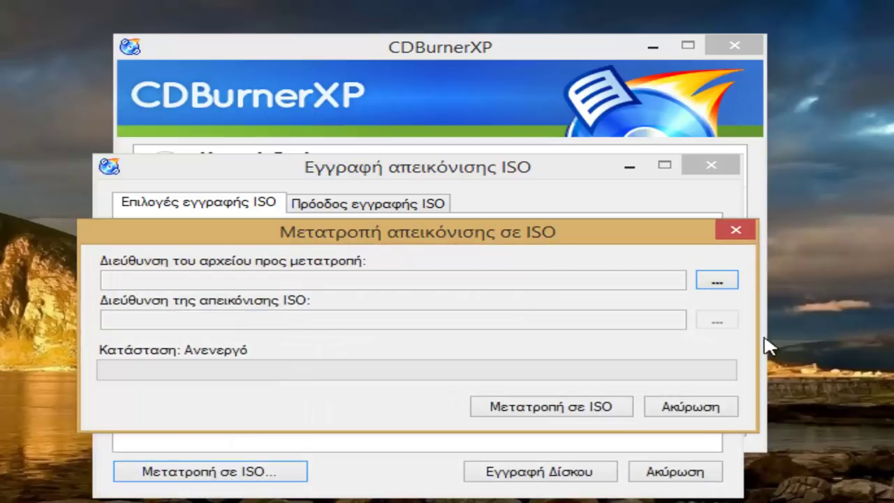
{"action": "left_click", "coordinate": [673, 409]}
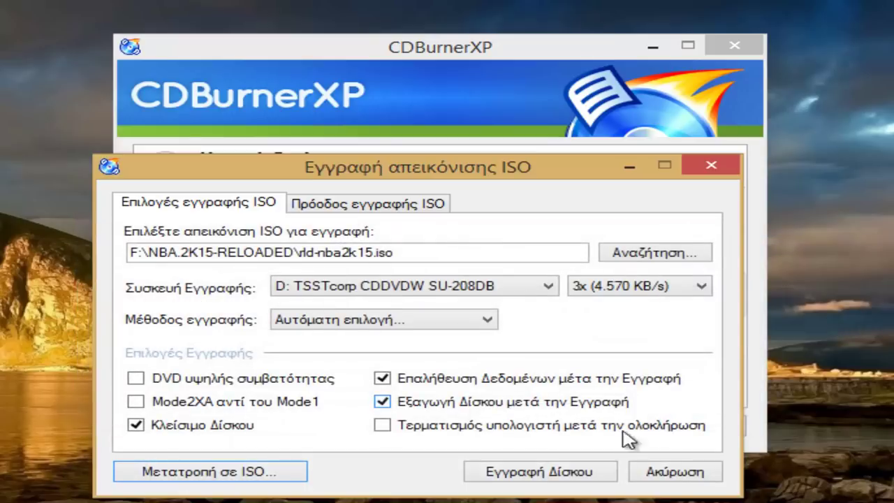
{"action": "left_click", "coordinate": [397, 206]}
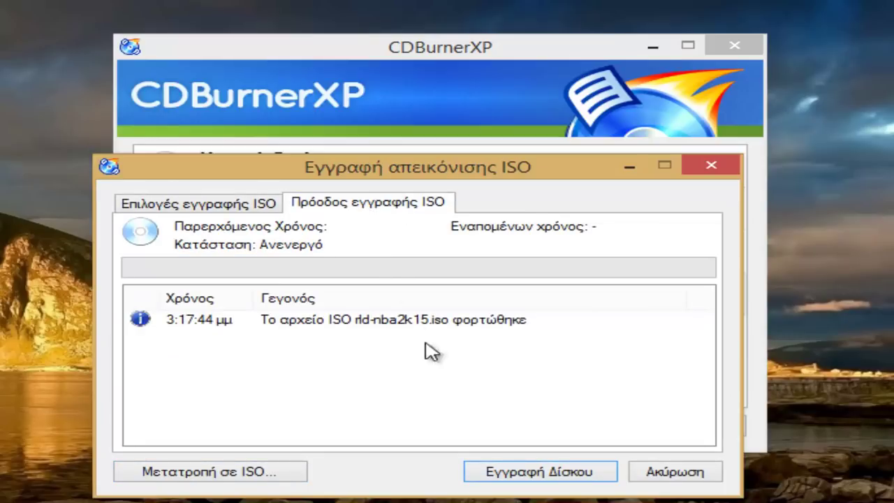
{"action": "left_click", "coordinate": [544, 470]}
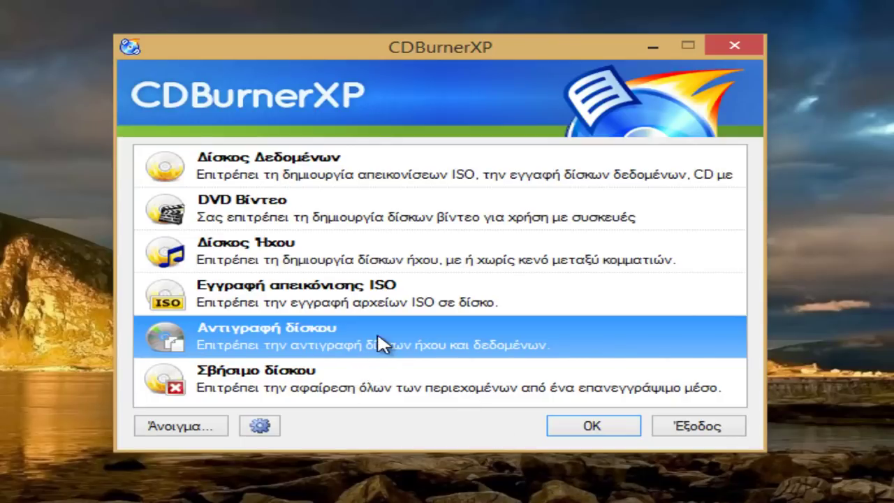
Open the disc copy task and examine its source device list and copy progress page.
{"action": "left_click", "coordinate": [574, 423]}
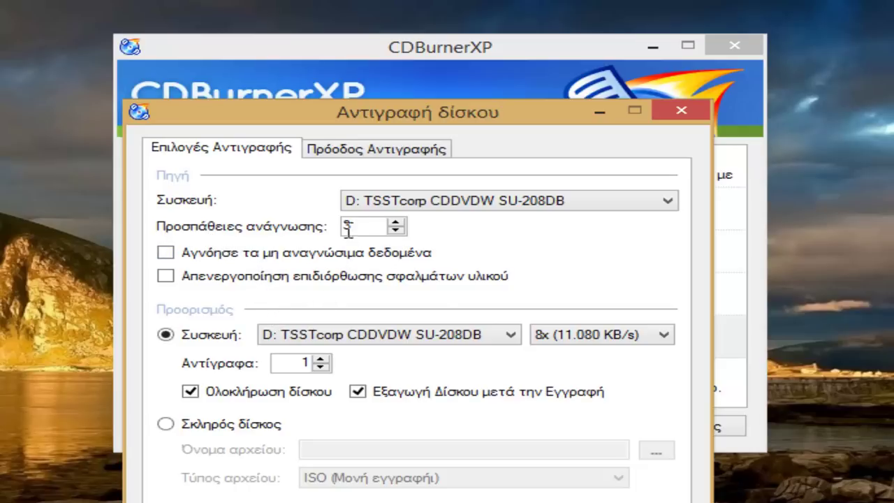
{"action": "left_click", "coordinate": [369, 202]}
{"action": "left_click", "coordinate": [370, 216]}
{"action": "left_click", "coordinate": [379, 149]}
{"action": "left_click", "coordinate": [283, 150]}
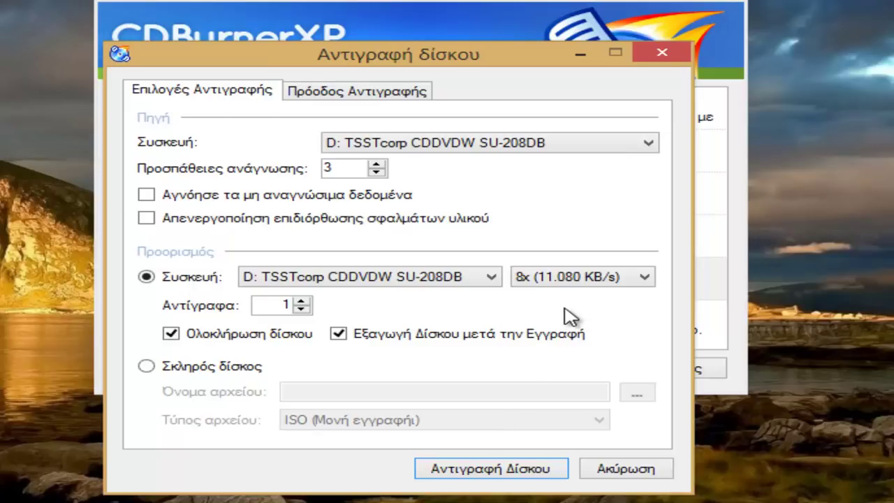
Review the copy speeds, try the hard disk destination, return to the disc device, check the progress log, and close the disc copy dialog.
{"action": "left_click", "coordinate": [571, 282]}
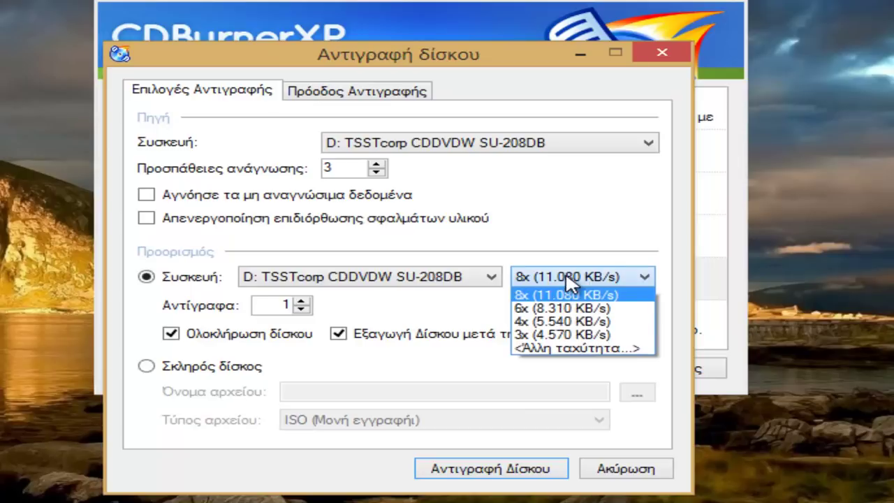
{"action": "left_click", "coordinate": [466, 368]}
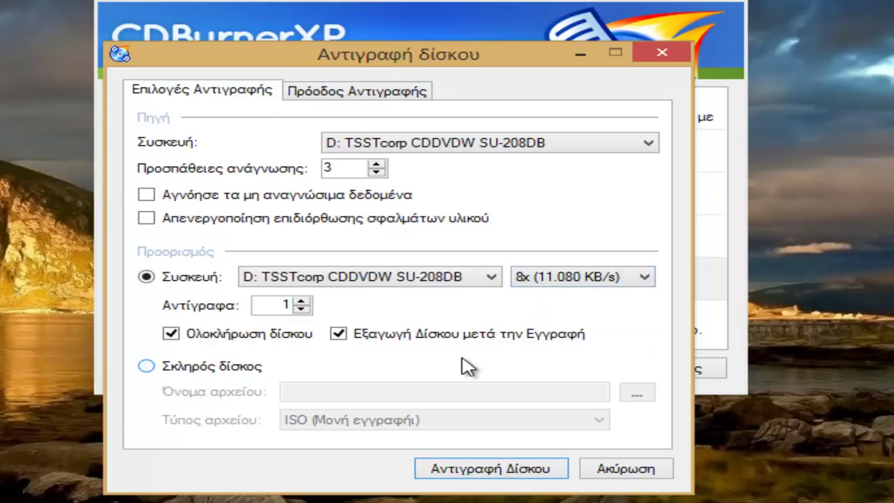
{"action": "left_click", "coordinate": [258, 374]}
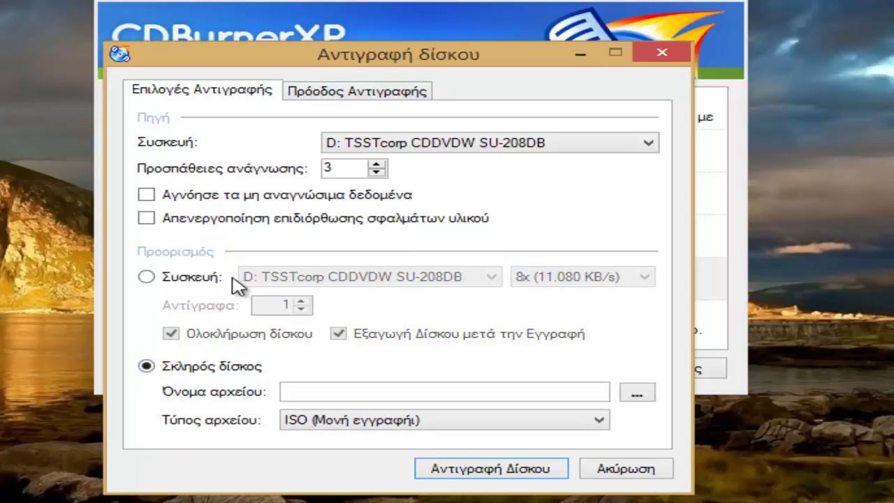
{"action": "left_click", "coordinate": [201, 277]}
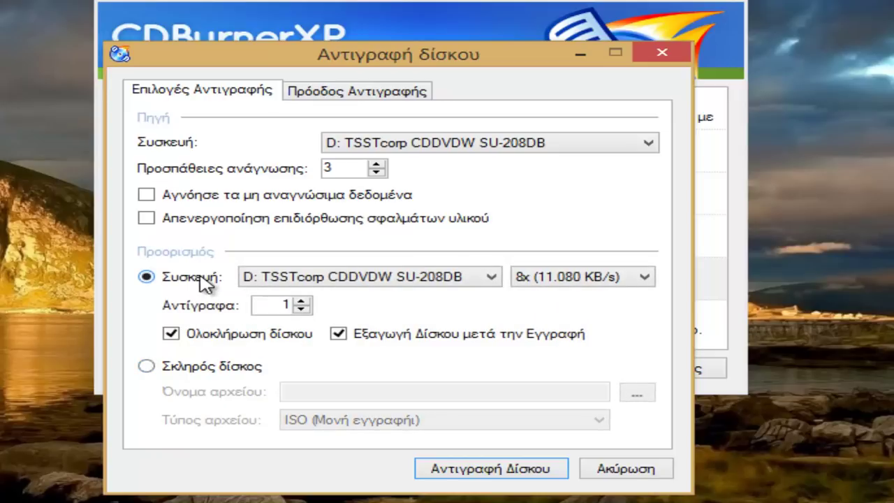
{"action": "left_click", "coordinate": [347, 94]}
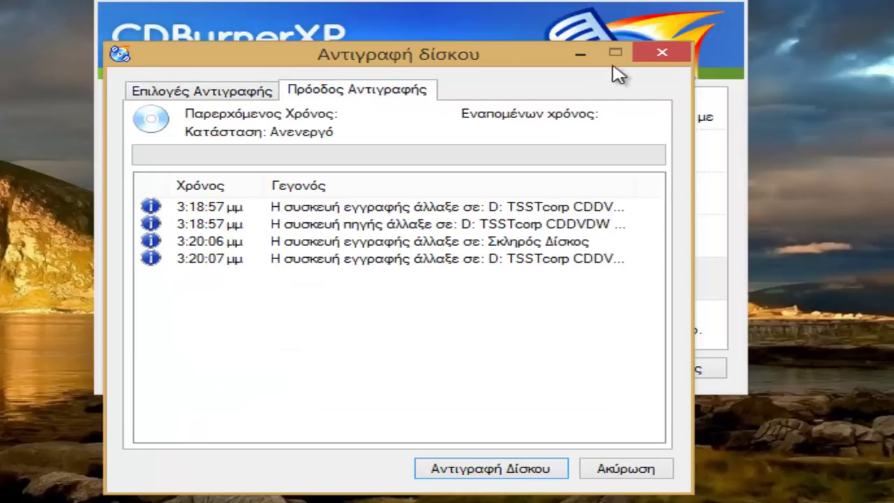
{"action": "left_click", "coordinate": [659, 54]}
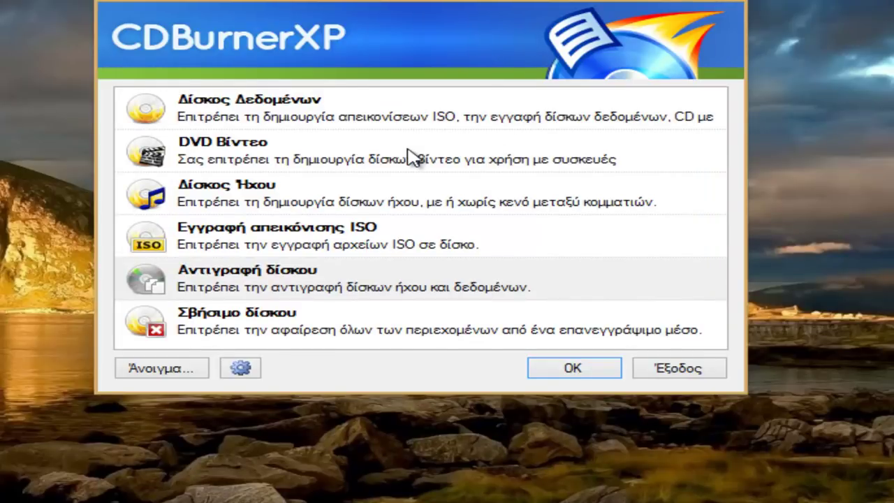